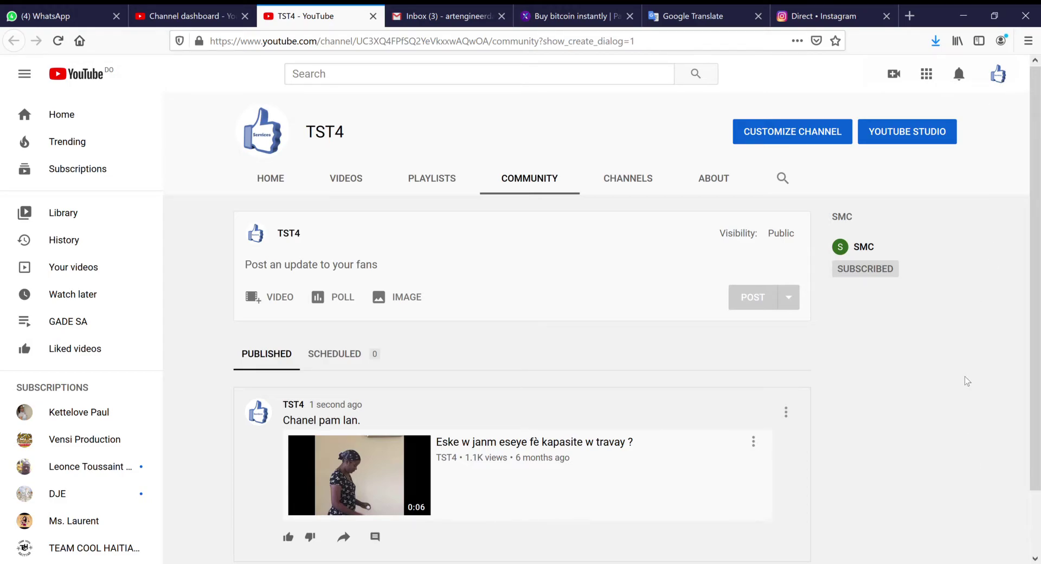
# Start a new community post from YouTube Studio and write "This is my English Chanel that i love too much.".
pyautogui.click(916, 137)
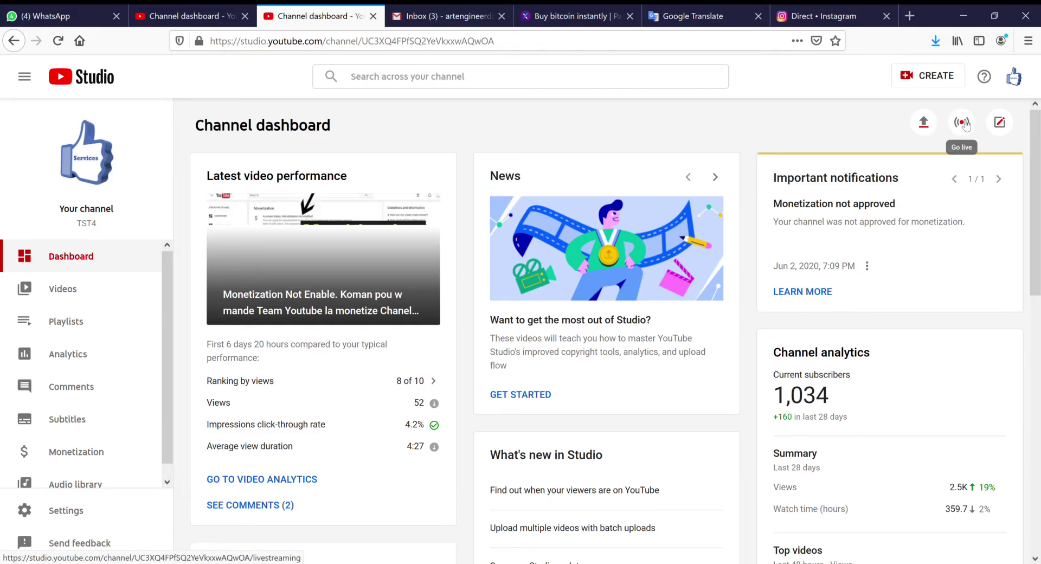
pyautogui.click(1000, 124)
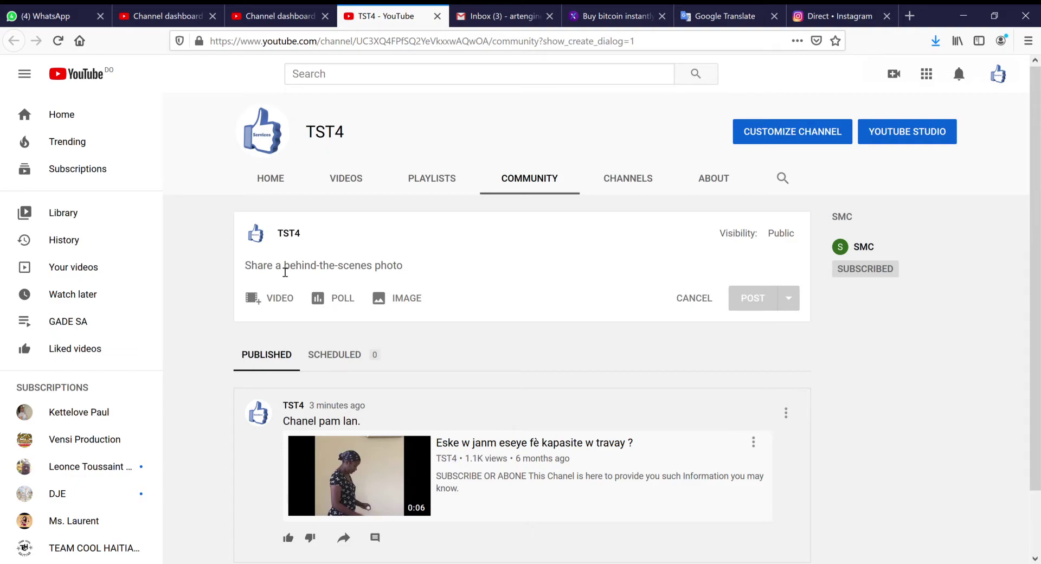
pyautogui.write('This i')
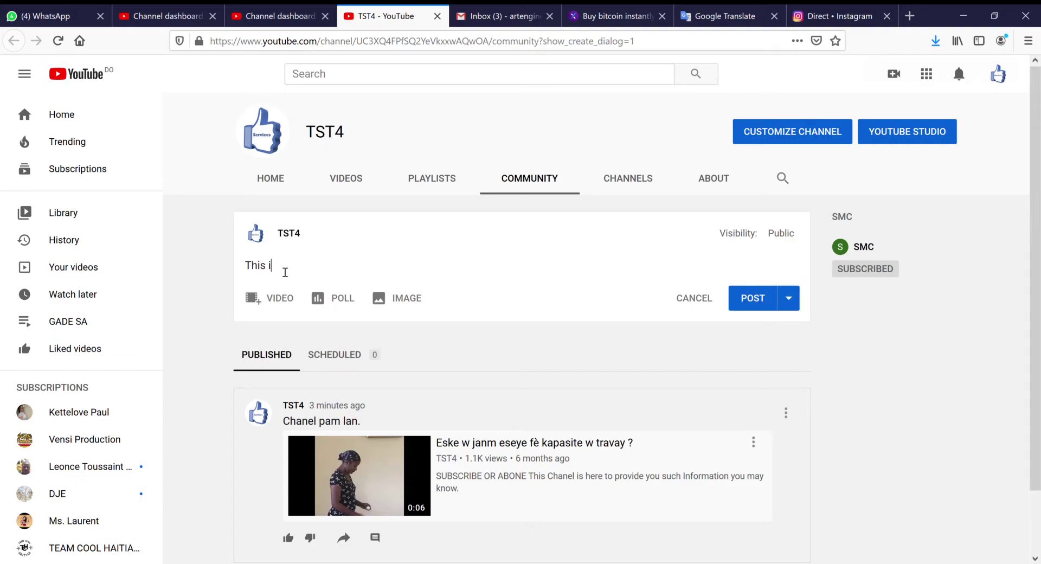
pyautogui.write('s my English Chanel')
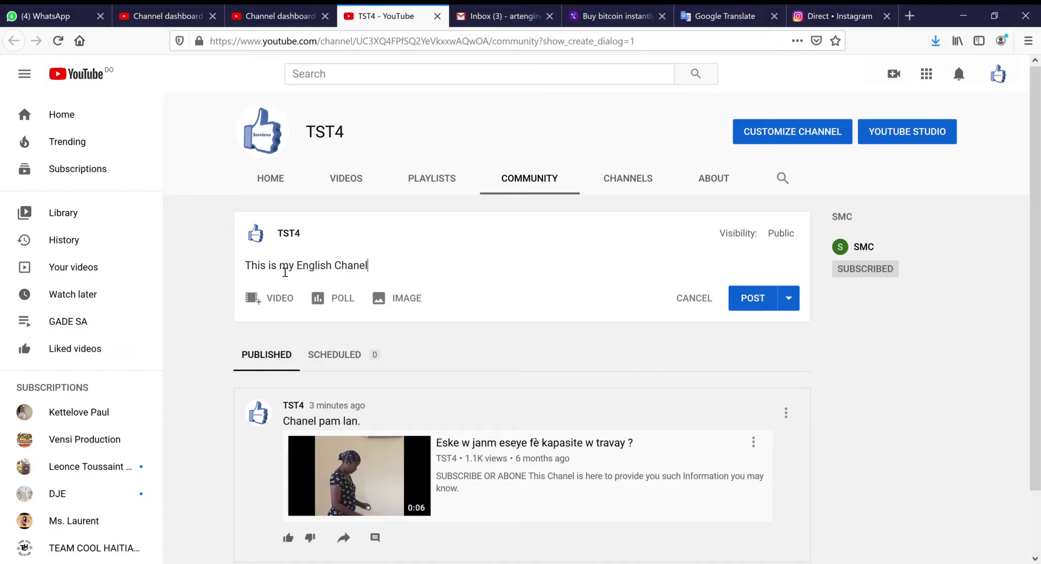
pyautogui.write(' that  i love too much .')
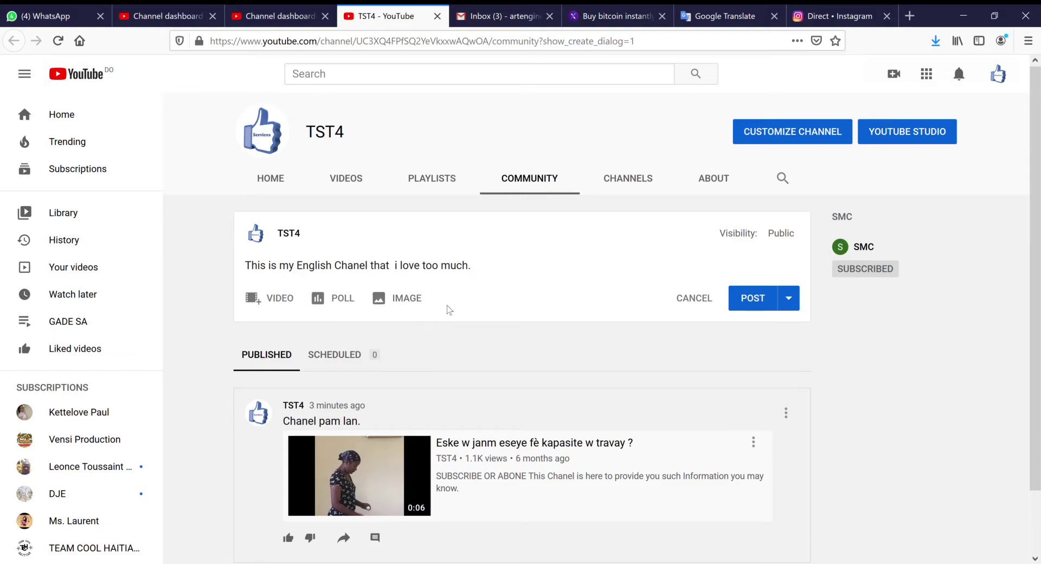
# Open the option to attach an existing YouTube video to the post and search for "neymar".
pyautogui.click(280, 302)
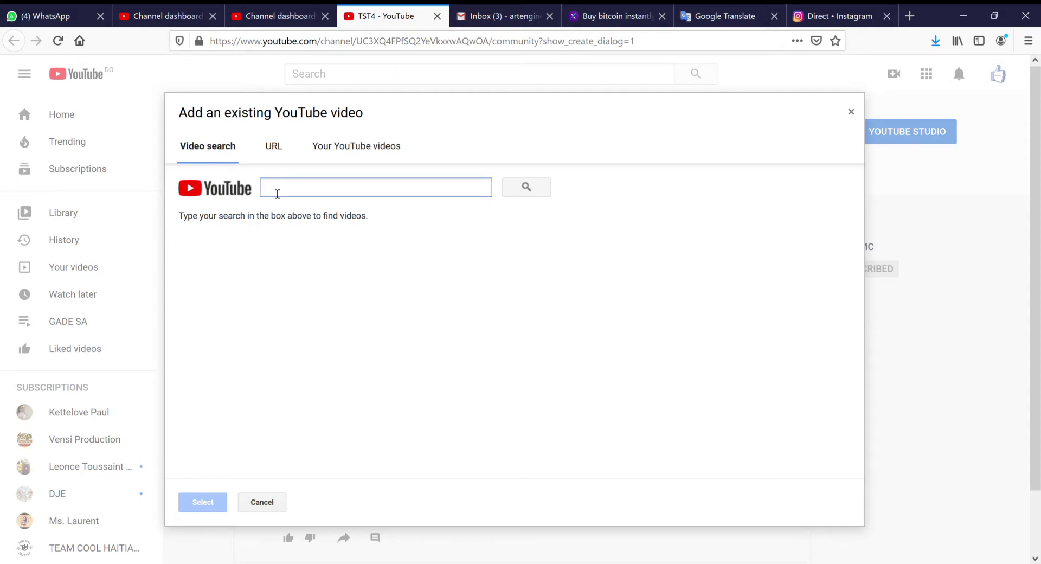
pyautogui.write('neymar')
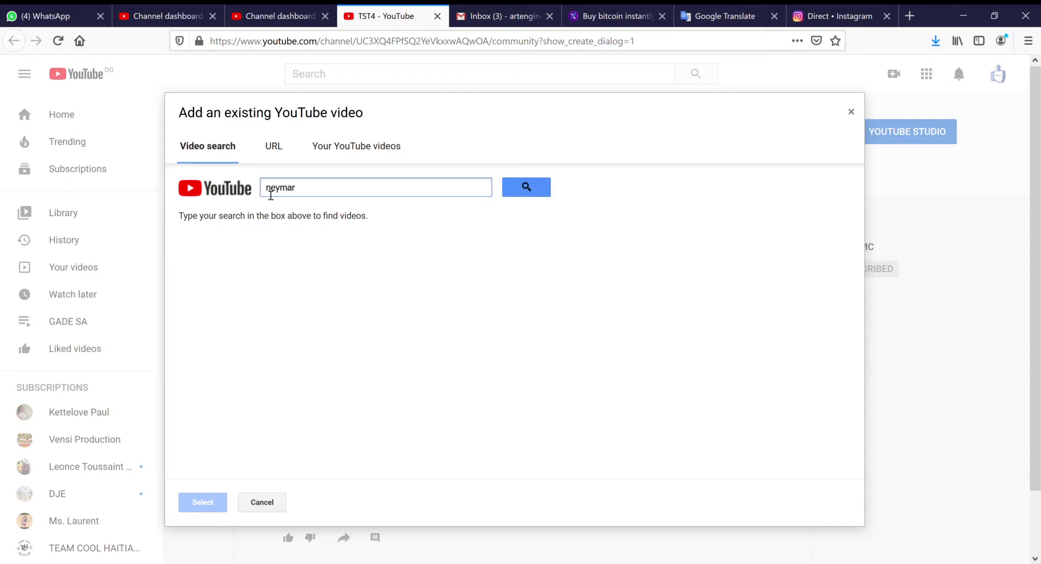
pyautogui.click(523, 197)
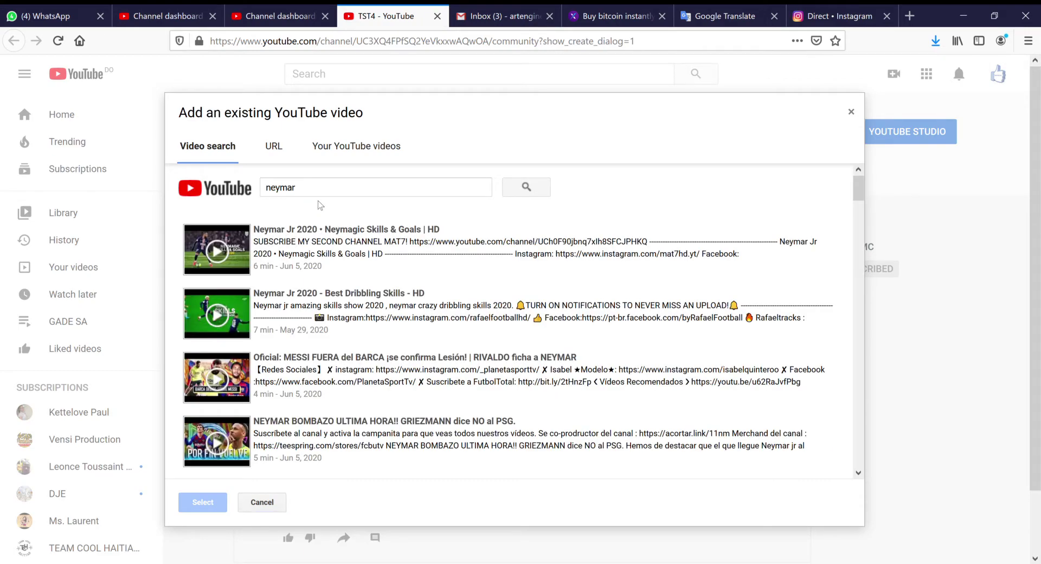
pyautogui.click(334, 193)
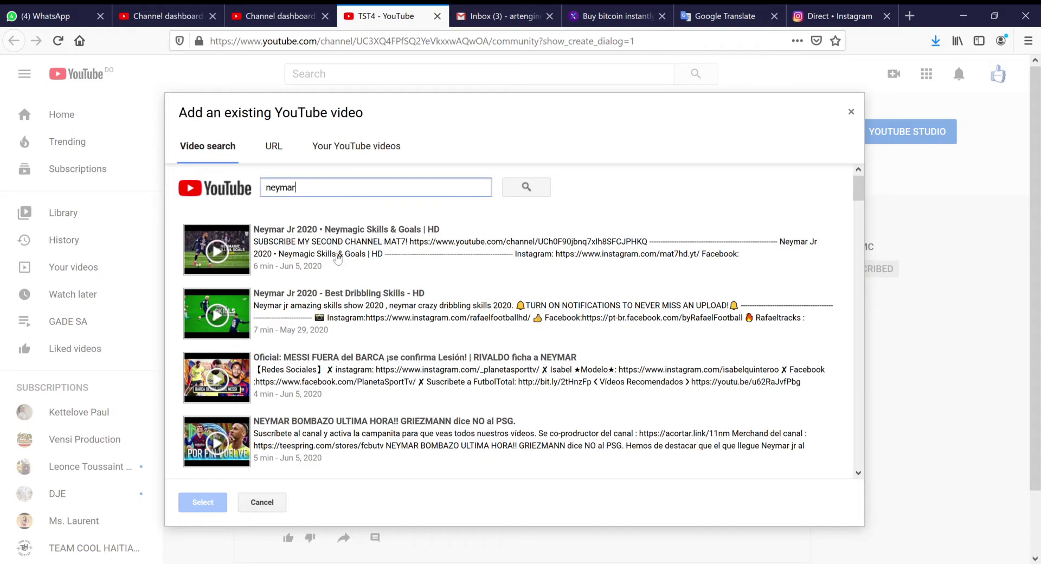
# Look through the channel's own videos available for attachment and return to attaching a video by URL.
pyautogui.click(274, 147)
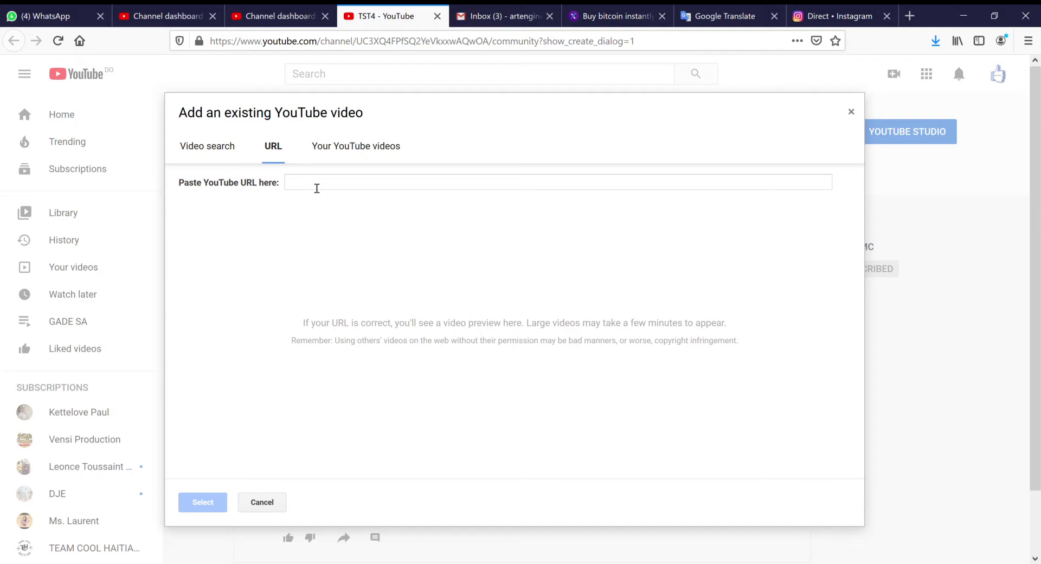
pyautogui.click(353, 154)
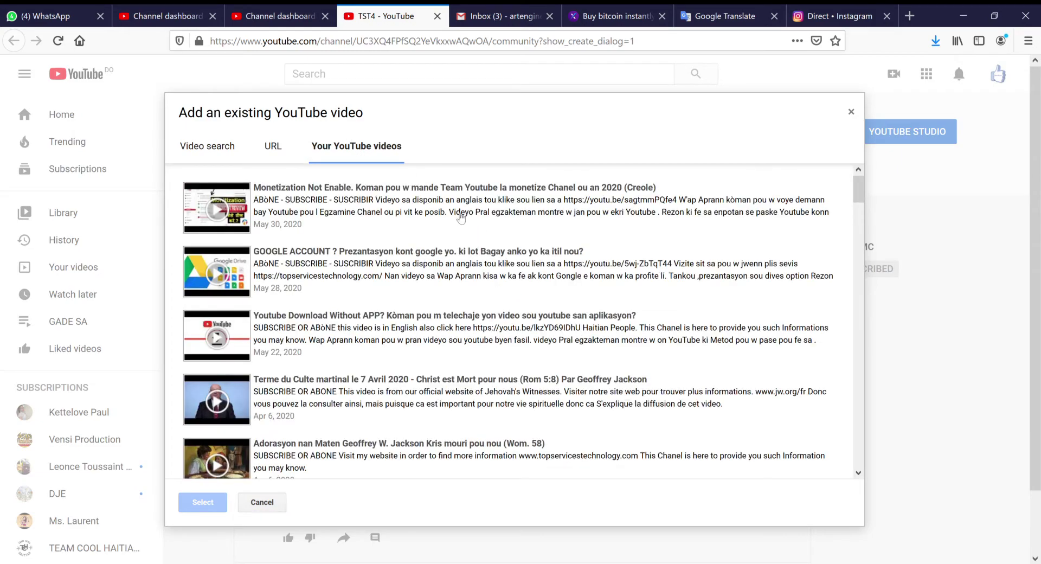
pyautogui.scroll(-15, 450, 324)
pyautogui.scroll(15, 449, 293)
pyautogui.click(276, 147)
# Find the SMC channel on YouTube in a new browser tab by searching for "tst4" and going through the TST4 channel page.
pyautogui.click(806, 13)
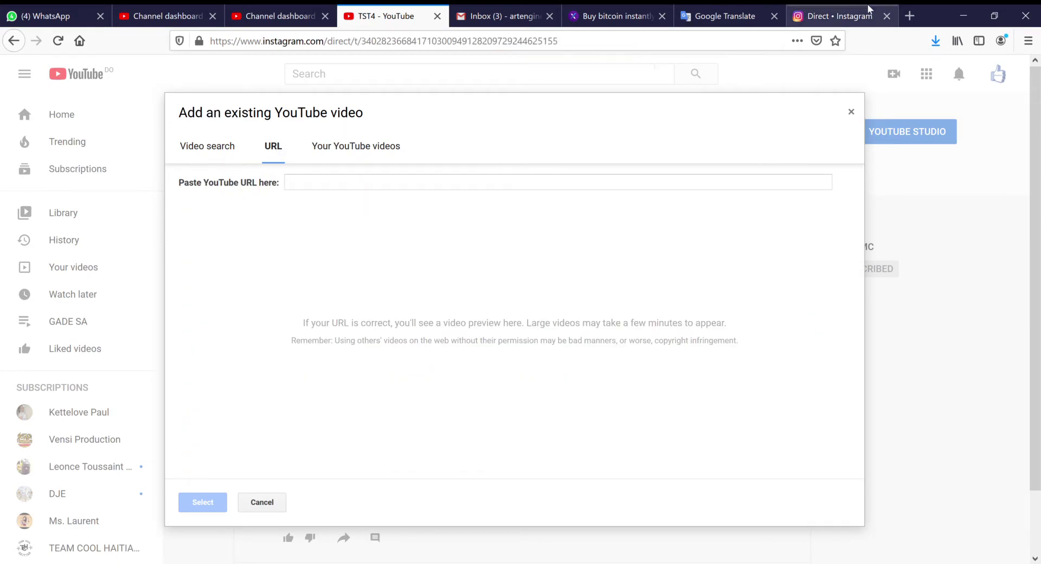
pyautogui.click(908, 15)
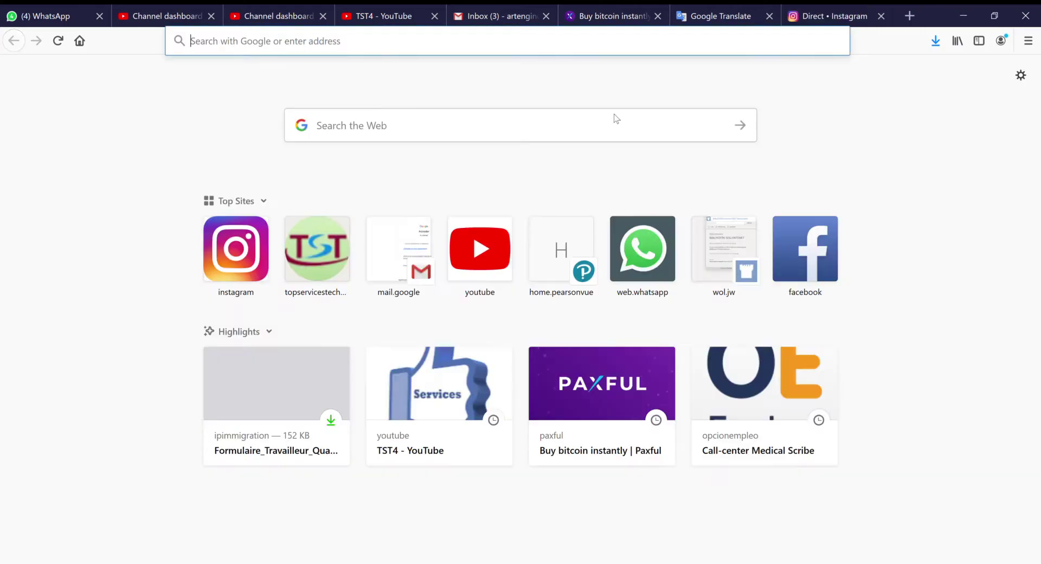
pyautogui.click(479, 250)
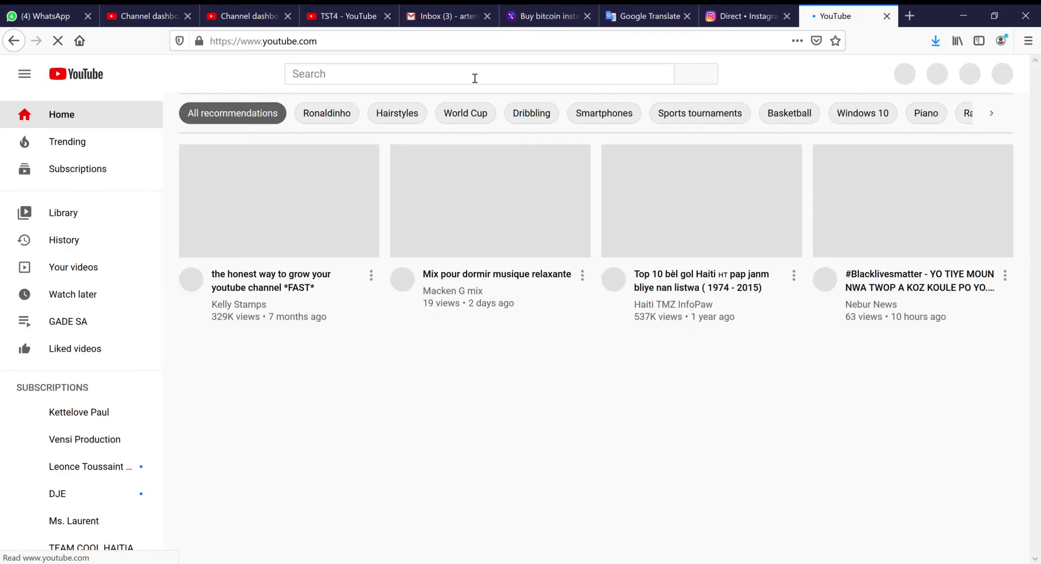
pyautogui.click(474, 77)
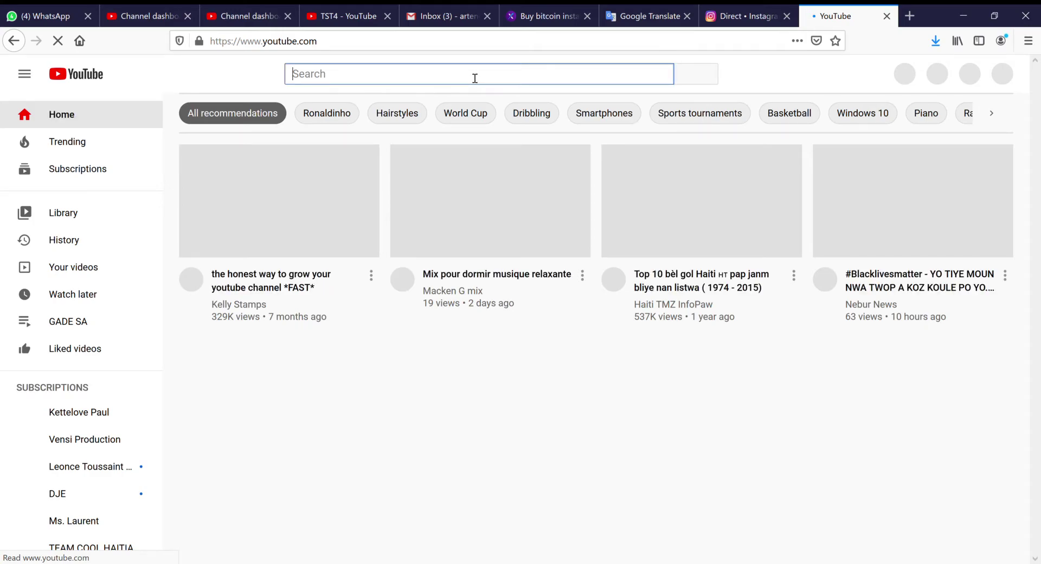
pyautogui.write('tst4')
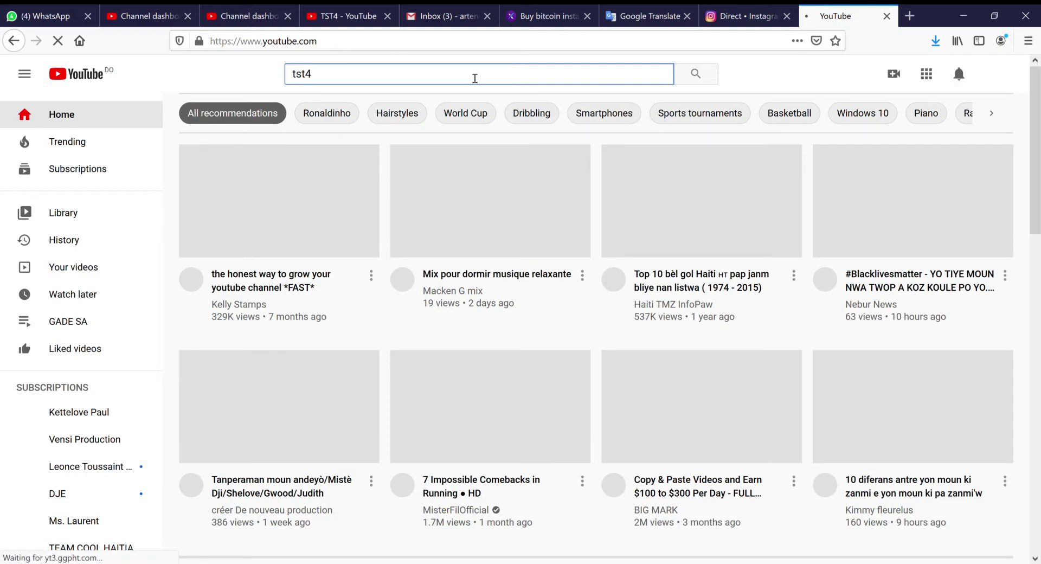
pyautogui.press('Return')
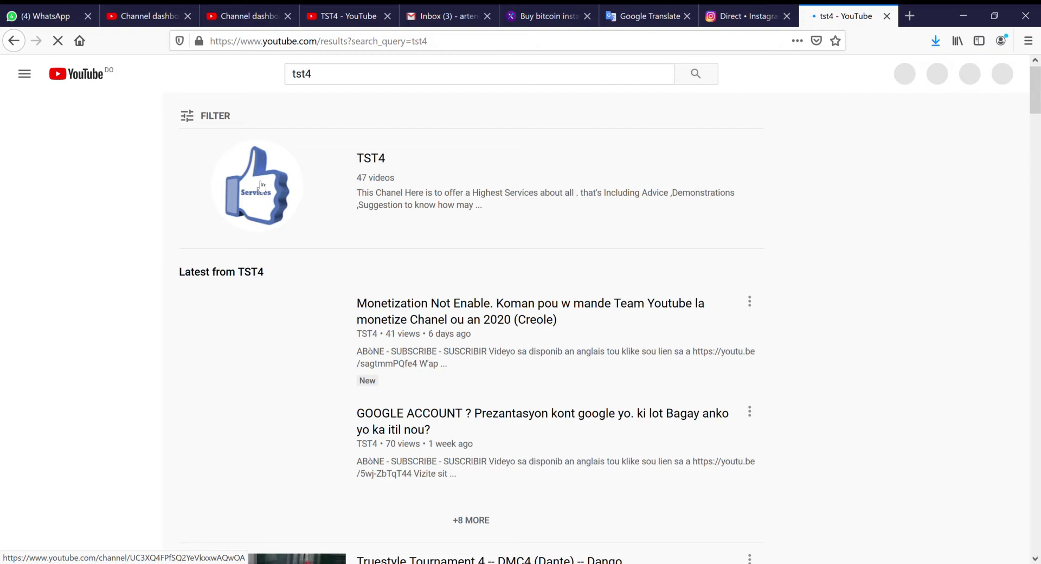
pyautogui.click(262, 186)
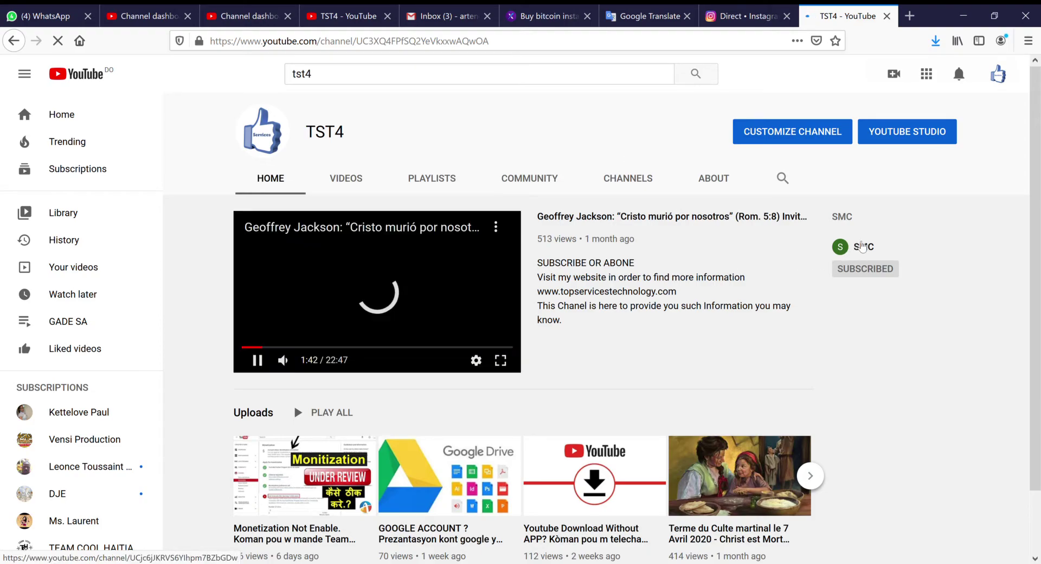
pyautogui.click(862, 247)
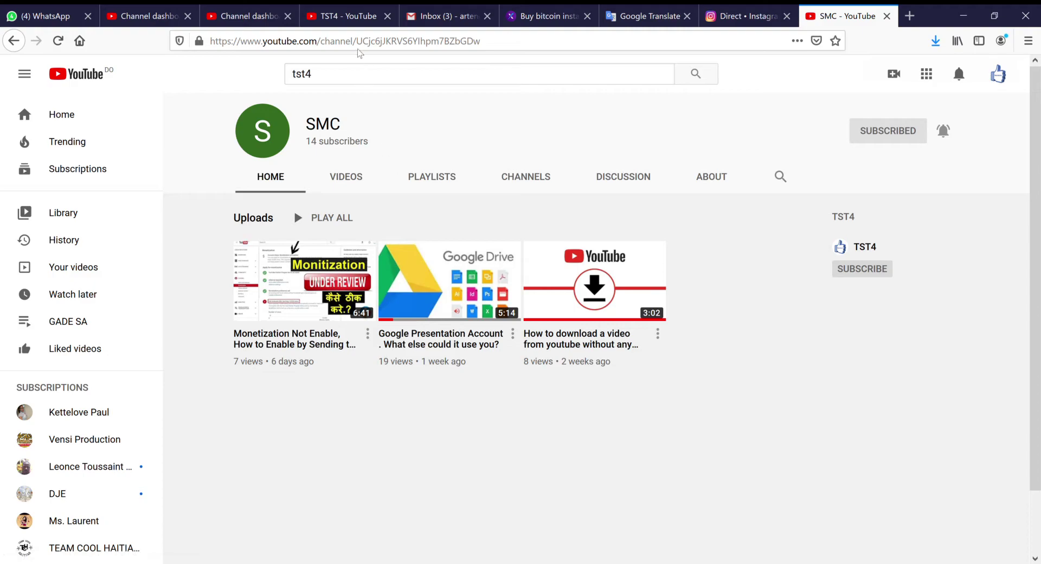
pyautogui.click(330, 18)
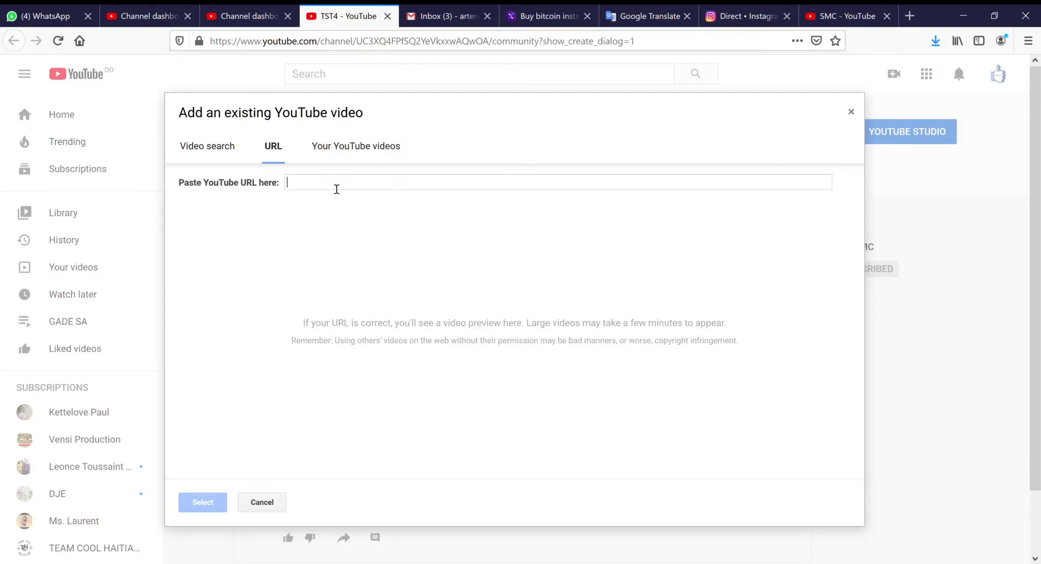
pyautogui.write('https://www.youtube.com/watch?v=5wj-ZbTqT44&t=4s')
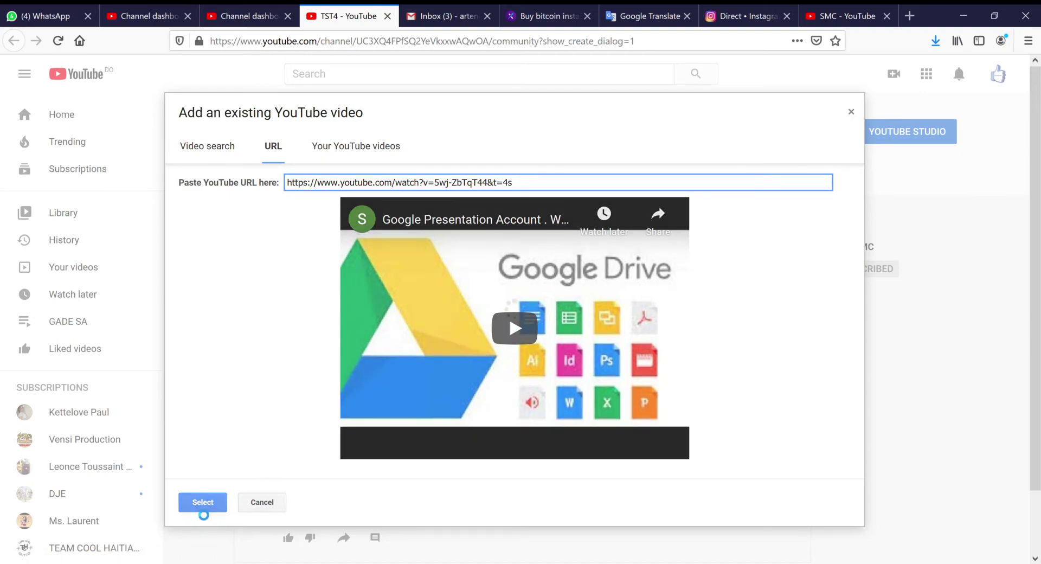
pyautogui.click(202, 501)
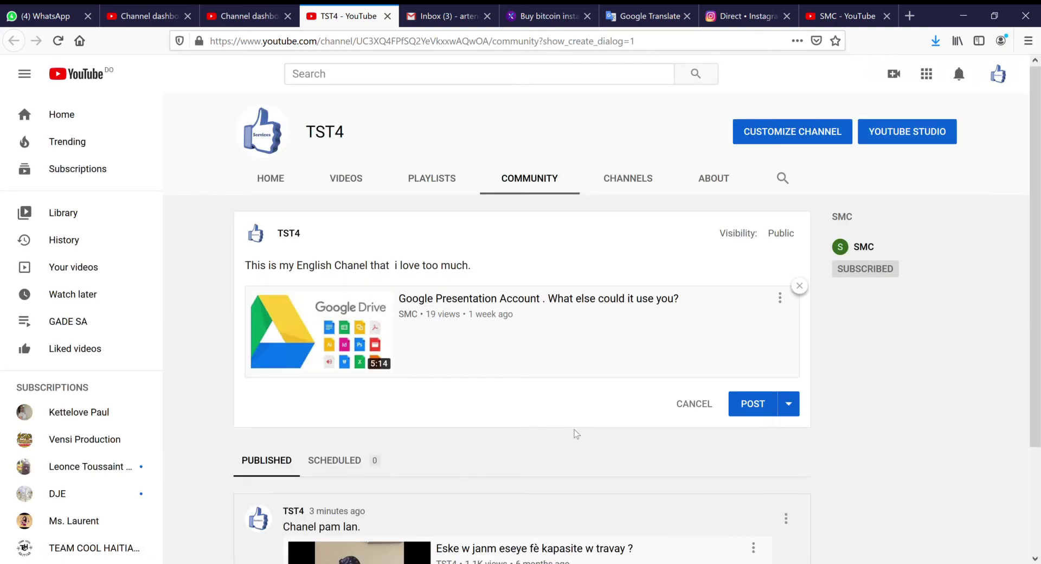
# Schedule the community post for Jun 6, 2020 at 11:45 PM local time.
pyautogui.click(800, 414)
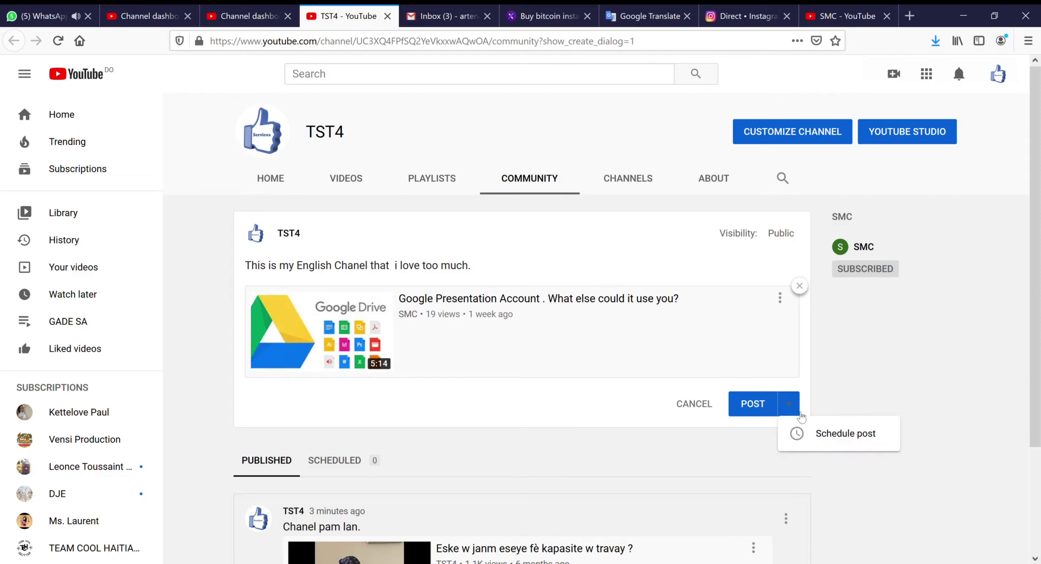
pyautogui.click(838, 442)
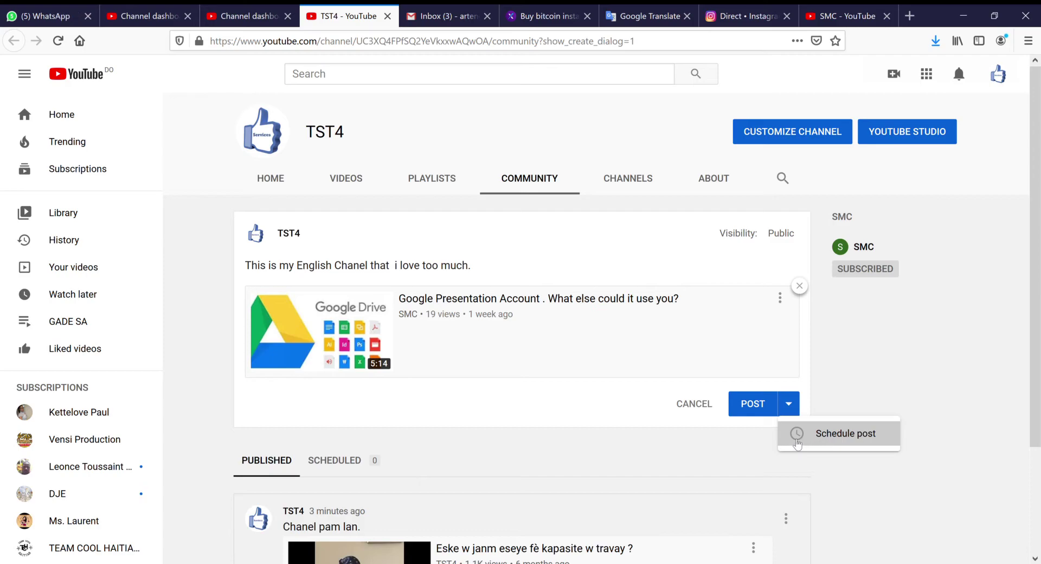
pyautogui.click(774, 438)
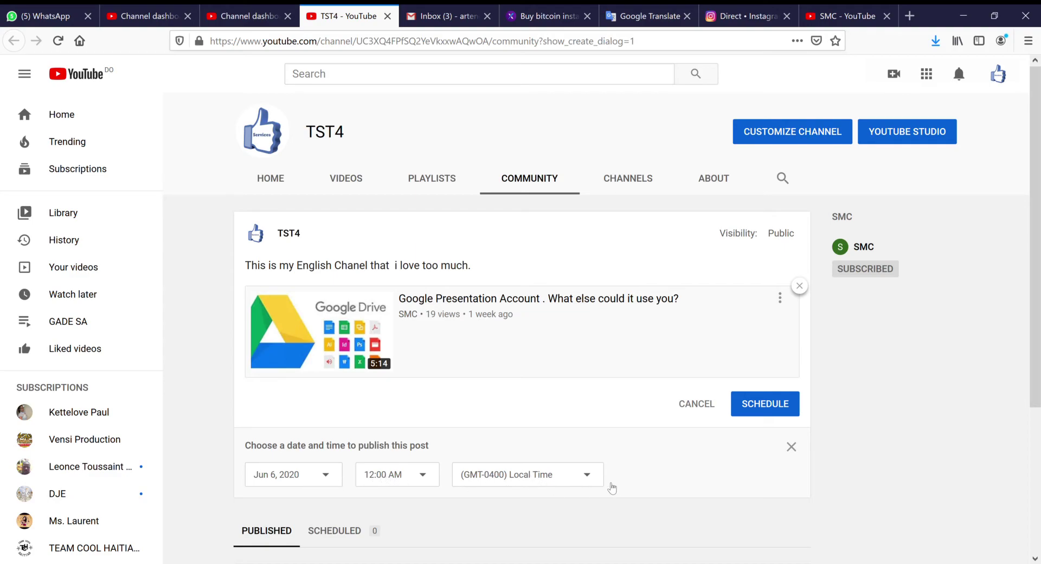
pyautogui.click(427, 477)
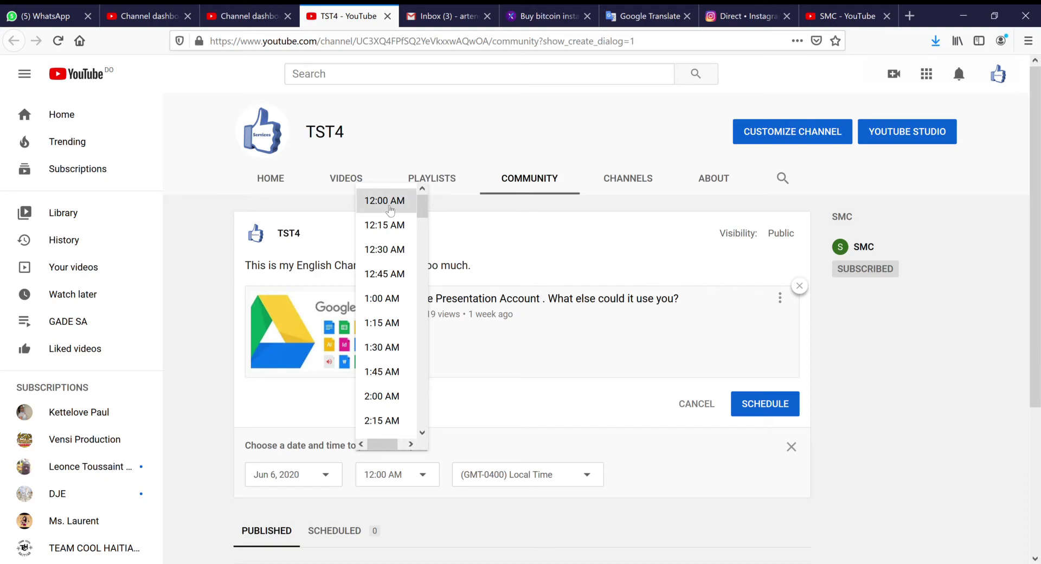
pyautogui.moveTo(420, 203); pyautogui.dragTo(432, 425)
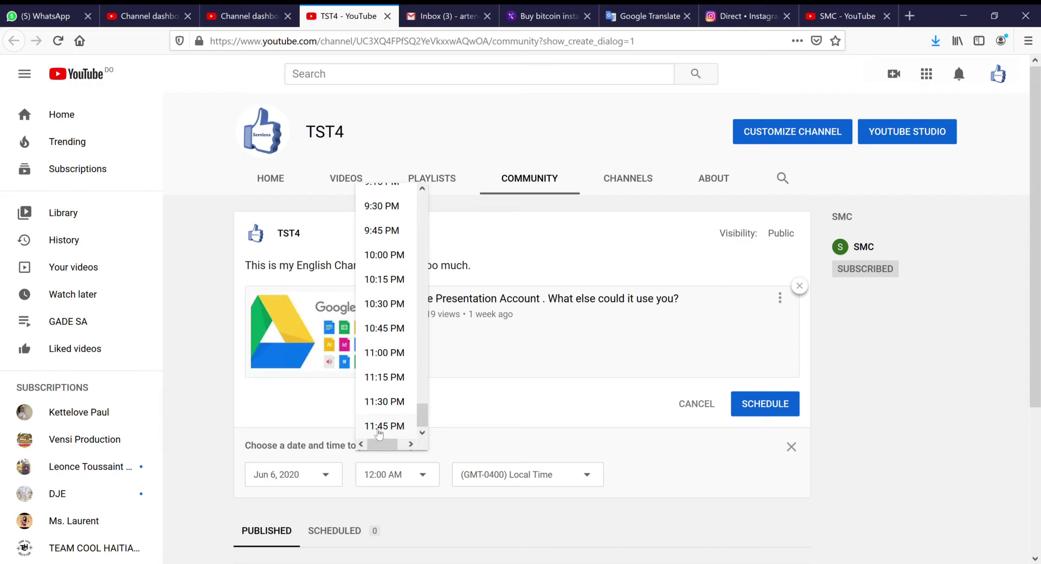
pyautogui.moveTo(423, 417); pyautogui.dragTo(426, 203)
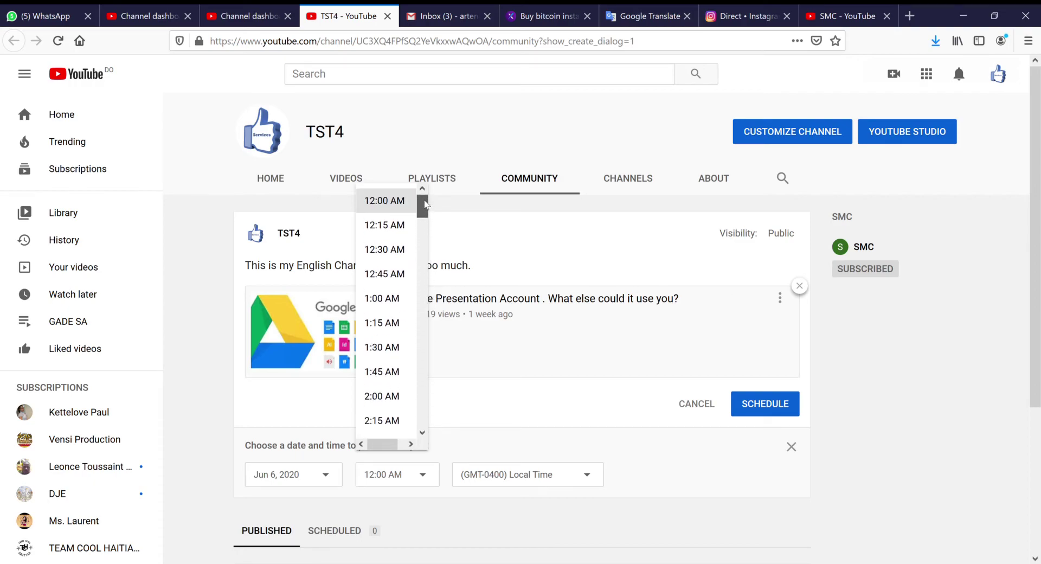
pyautogui.moveTo(424, 204); pyautogui.dragTo(420, 440)
pyautogui.click(378, 431)
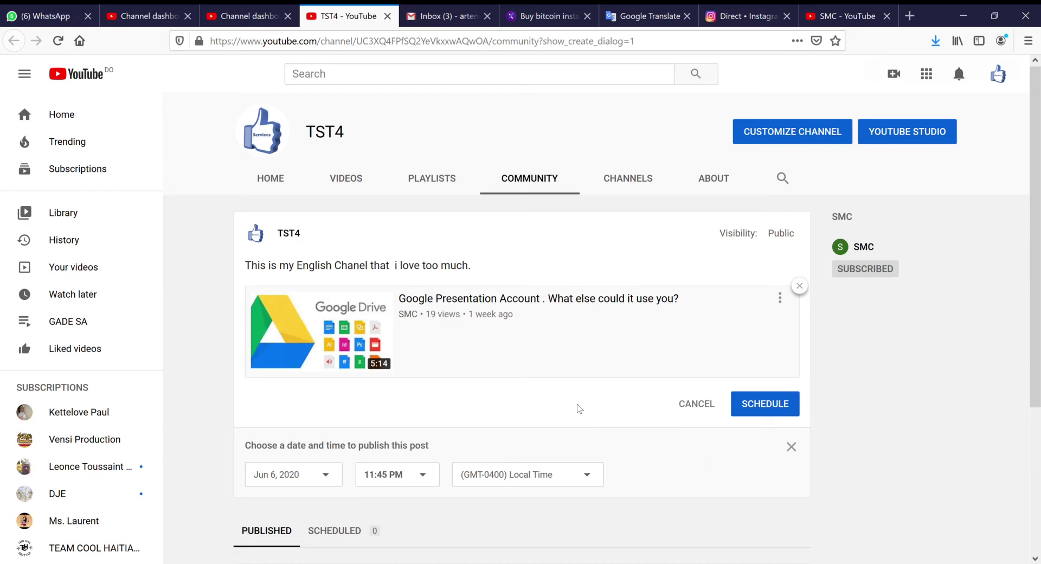
pyautogui.moveTo(767, 235); pyautogui.dragTo(799, 239)
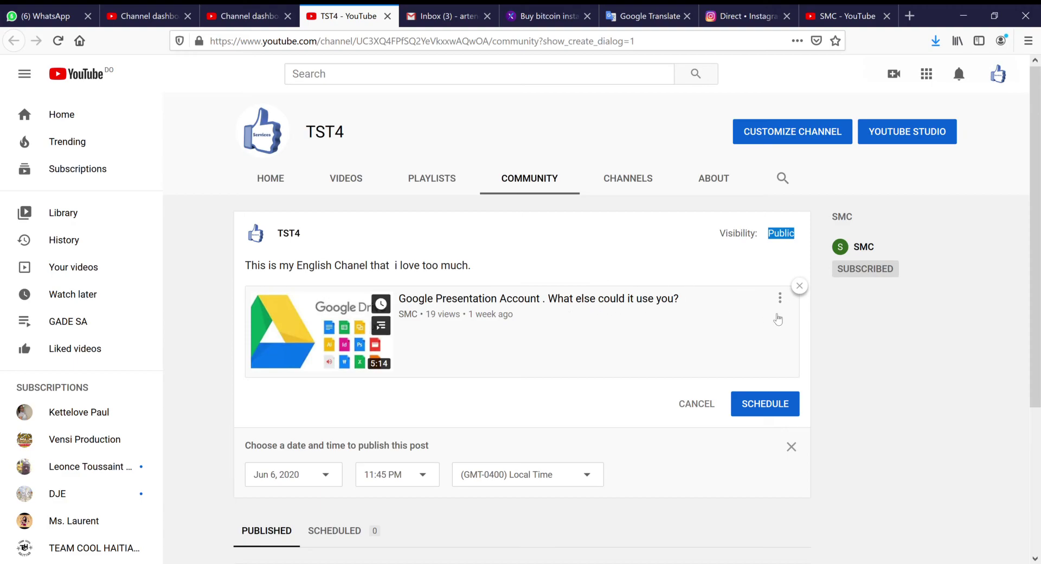
pyautogui.click(772, 407)
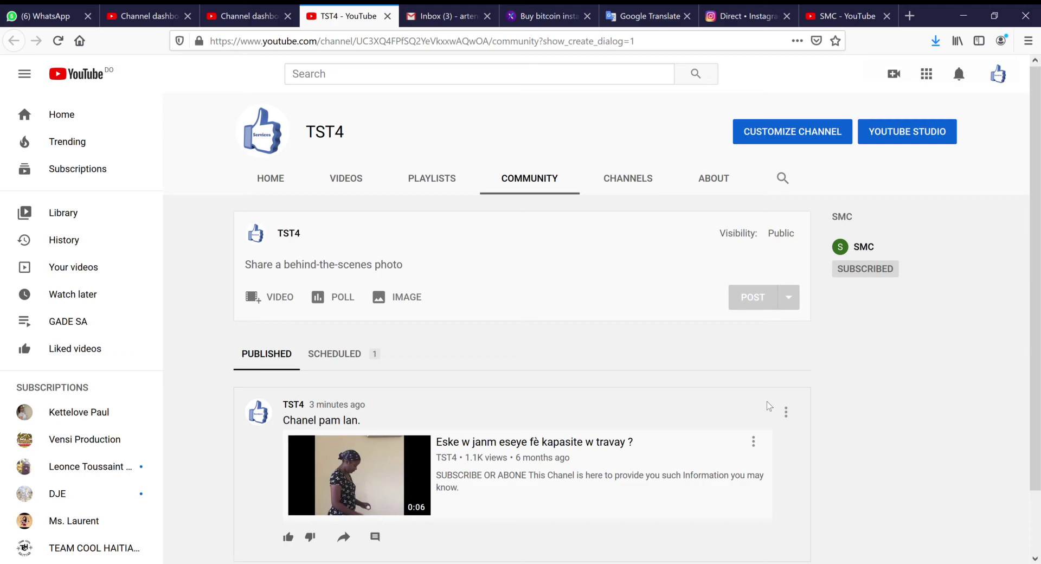
# Open the website topservicestechnology.com in the browser tab showing the SMC channel.
pyautogui.click(844, 16)
pyautogui.click(365, 74)
pyautogui.moveTo(341, 72); pyautogui.dragTo(274, 74)
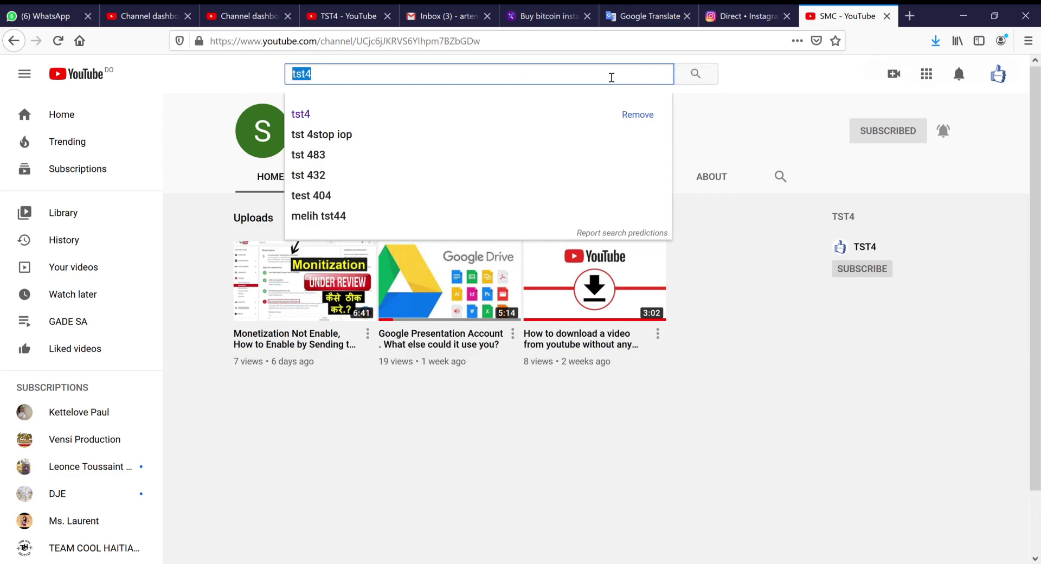
pyautogui.click(591, 48)
pyautogui.write('topservicestechnology.com/')
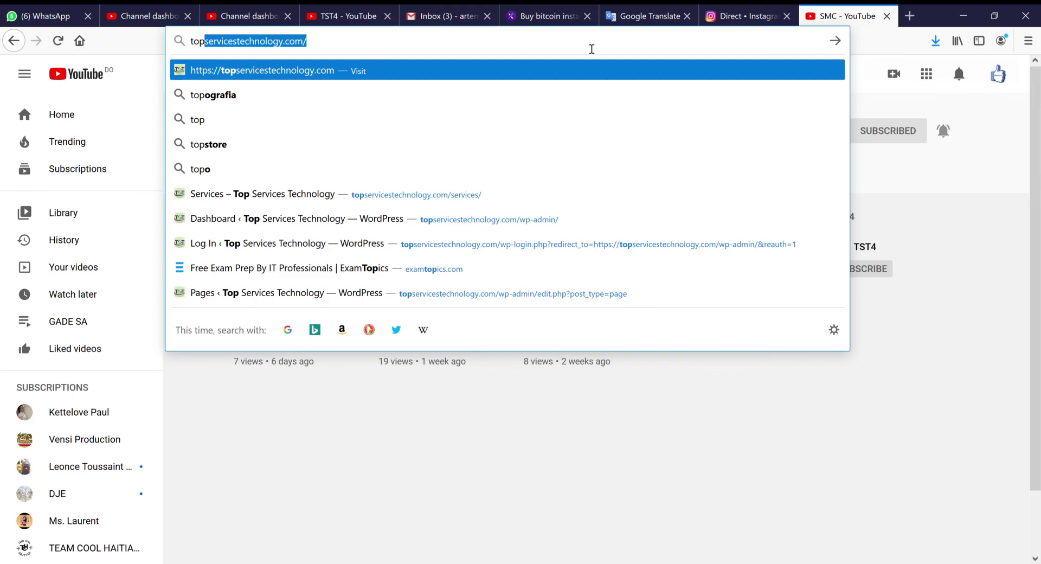
pyautogui.press('Return')
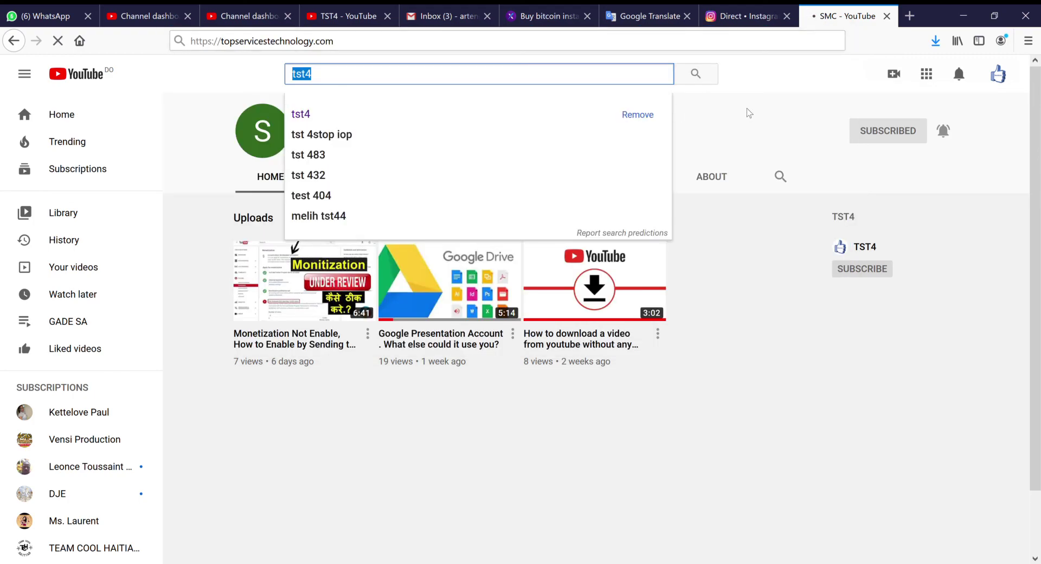